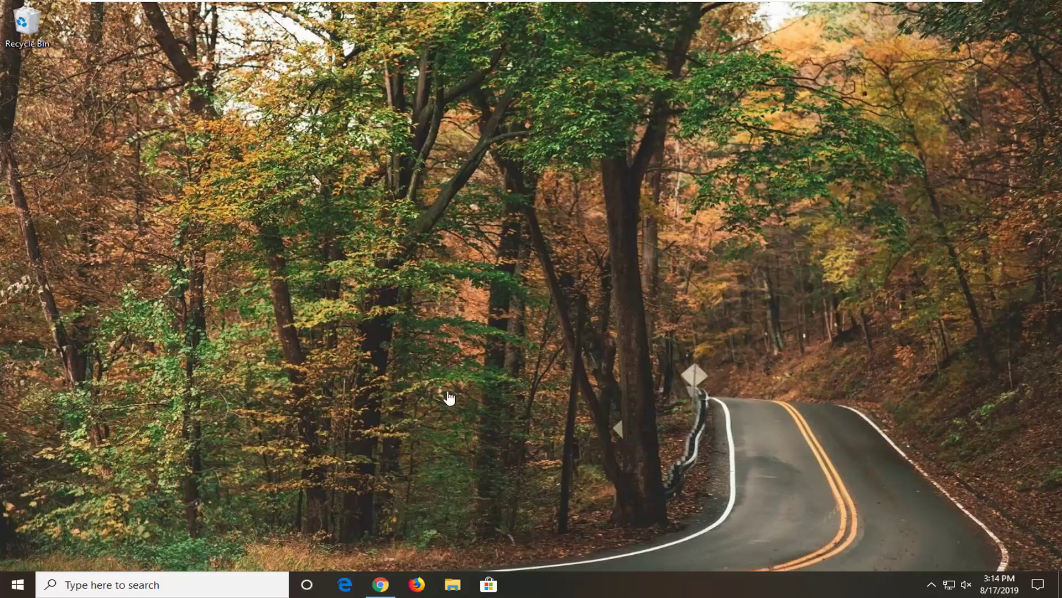
- Maximize Chrome, go to google.com and search for 'java'
{"action": "left_click", "coordinate": [381, 584]}
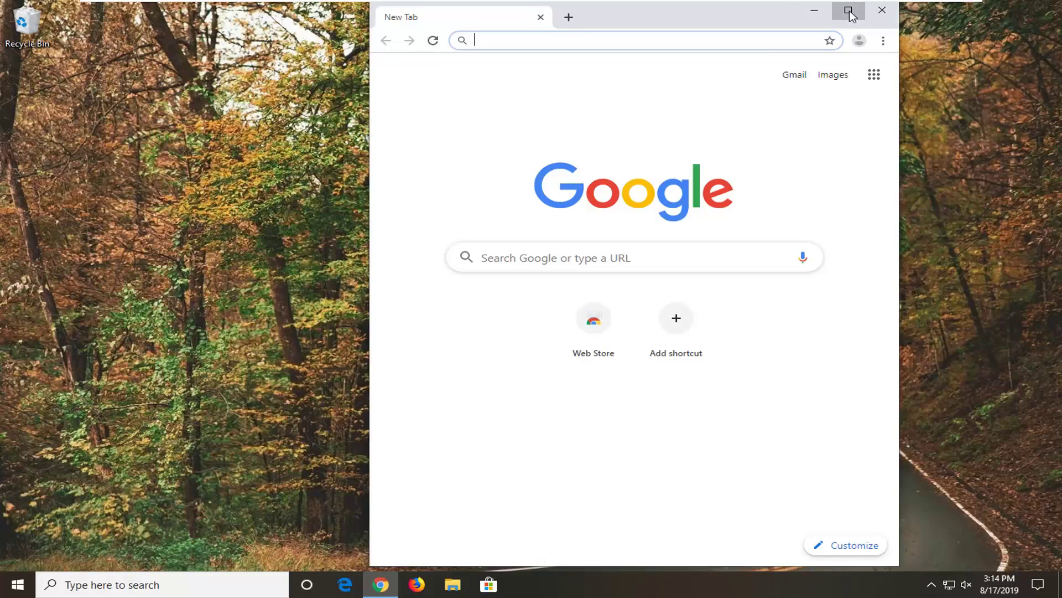
{"action": "left_click", "coordinate": [850, 12]}
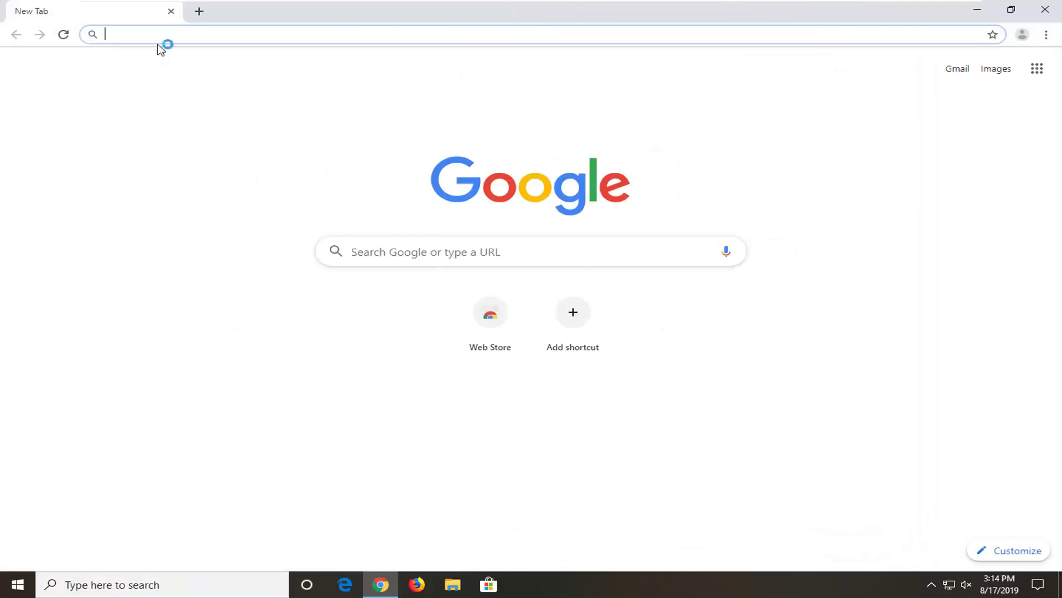
{"action": "type", "text": "google.com"}
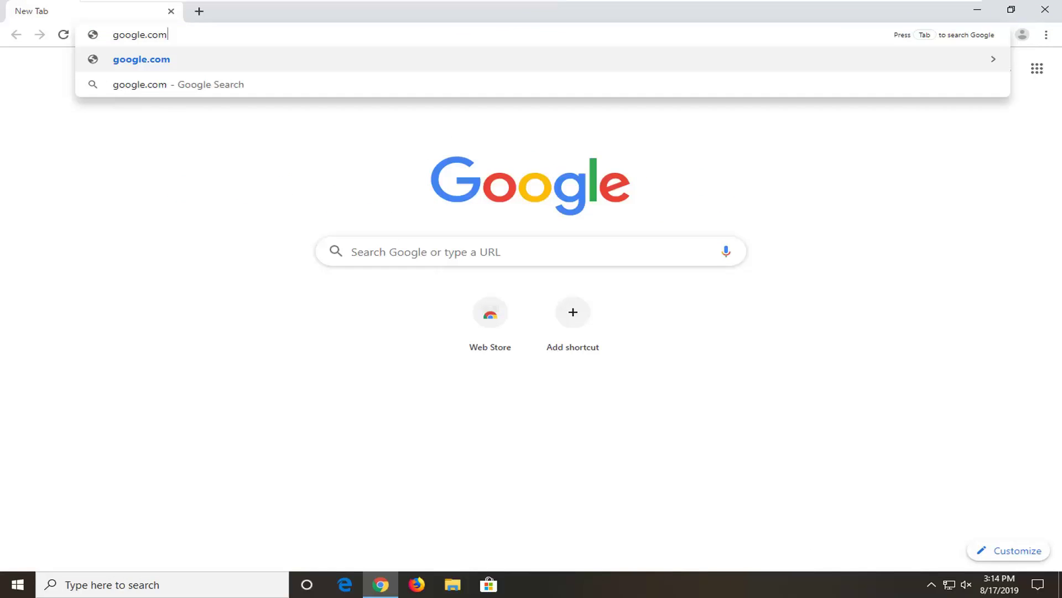
{"action": "key", "text": "Return"}
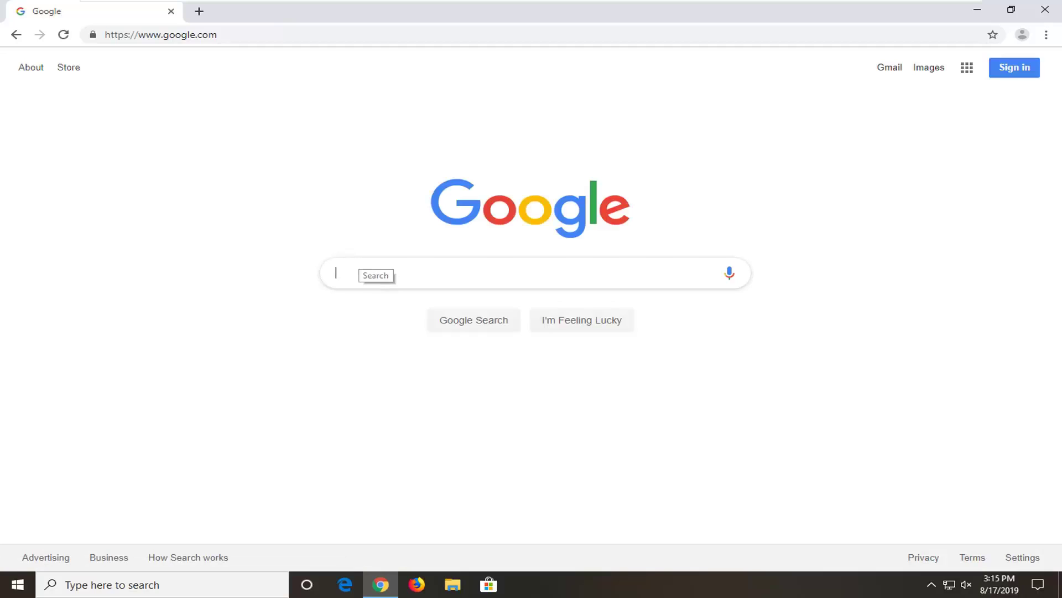
{"action": "type", "text": "java"}
{"action": "key", "text": "Return"}
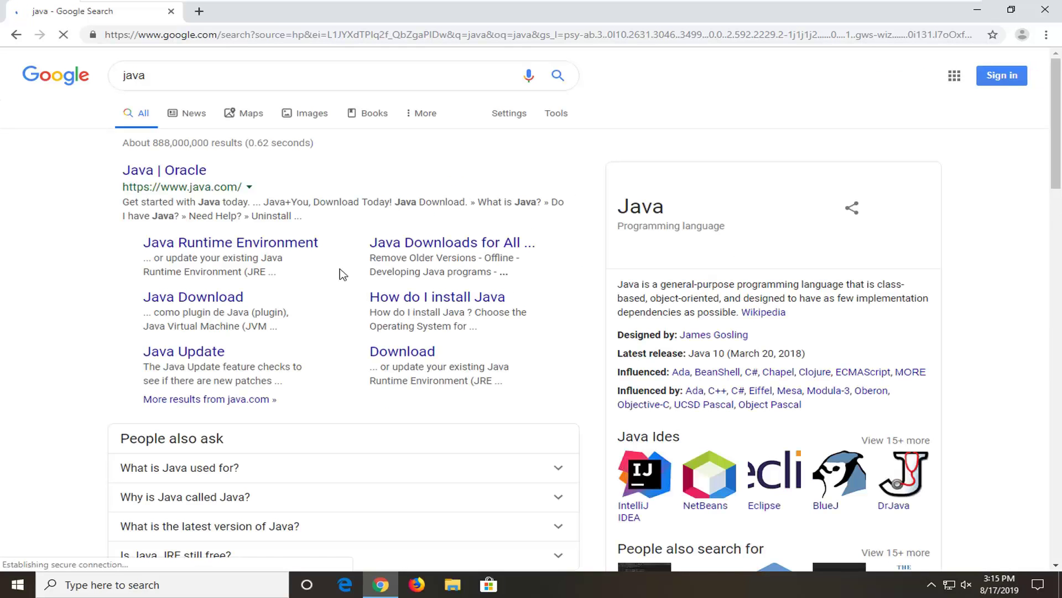
- Download JavaSetup8u221.exe from java.com through the Java | Oracle result and launch it
{"action": "left_click", "coordinate": [161, 173]}
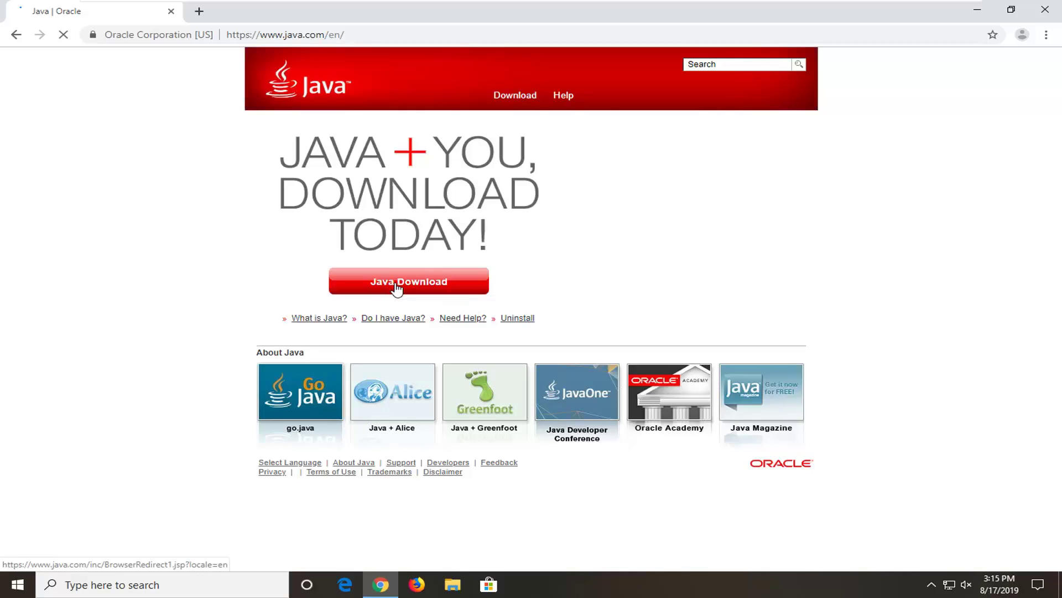
{"action": "left_click", "coordinate": [396, 284]}
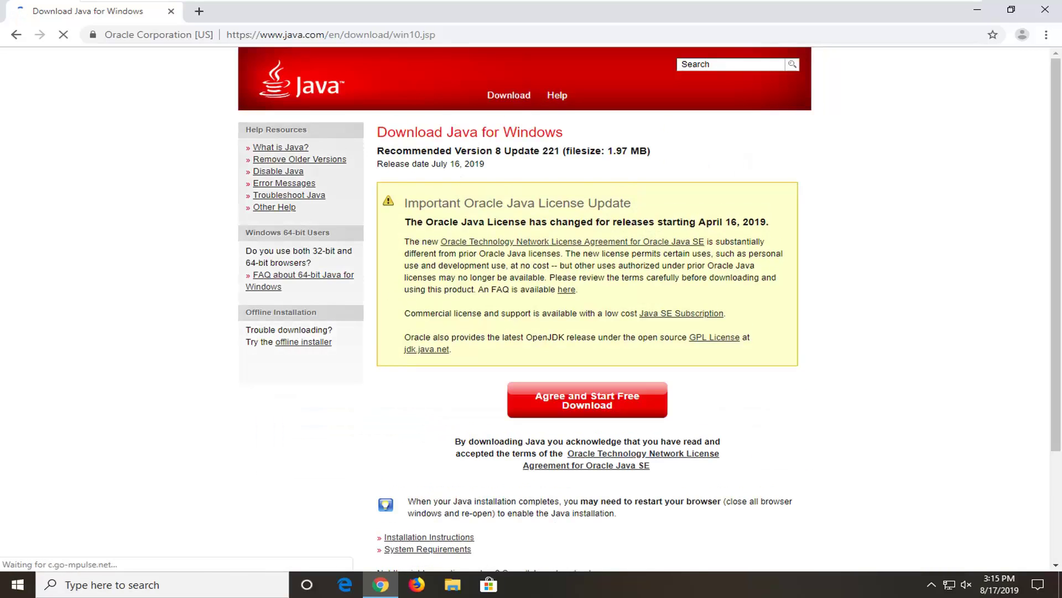
{"action": "left_click", "coordinate": [569, 408]}
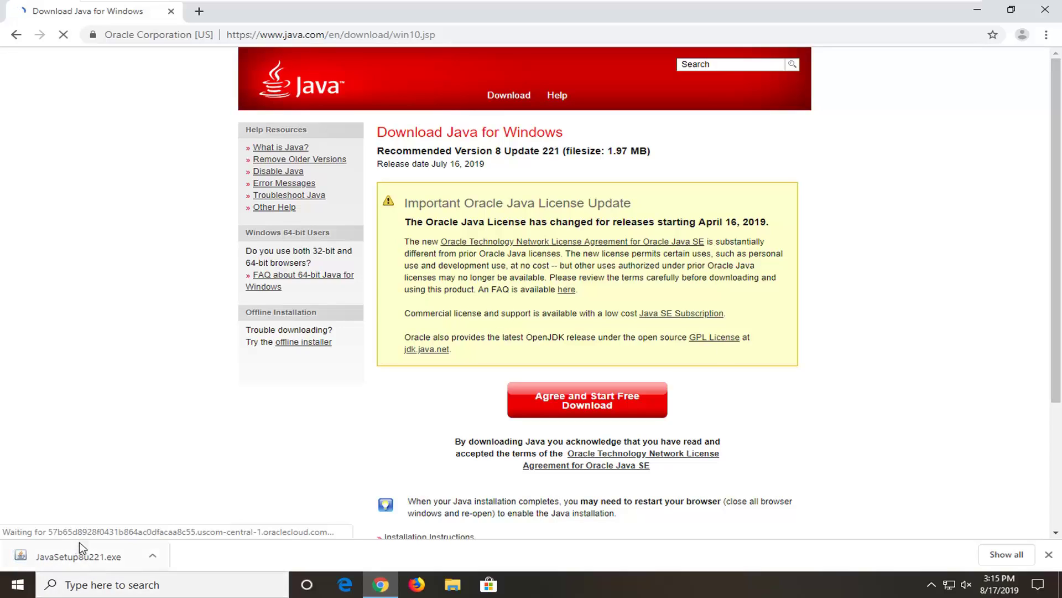
{"action": "left_click", "coordinate": [70, 555]}
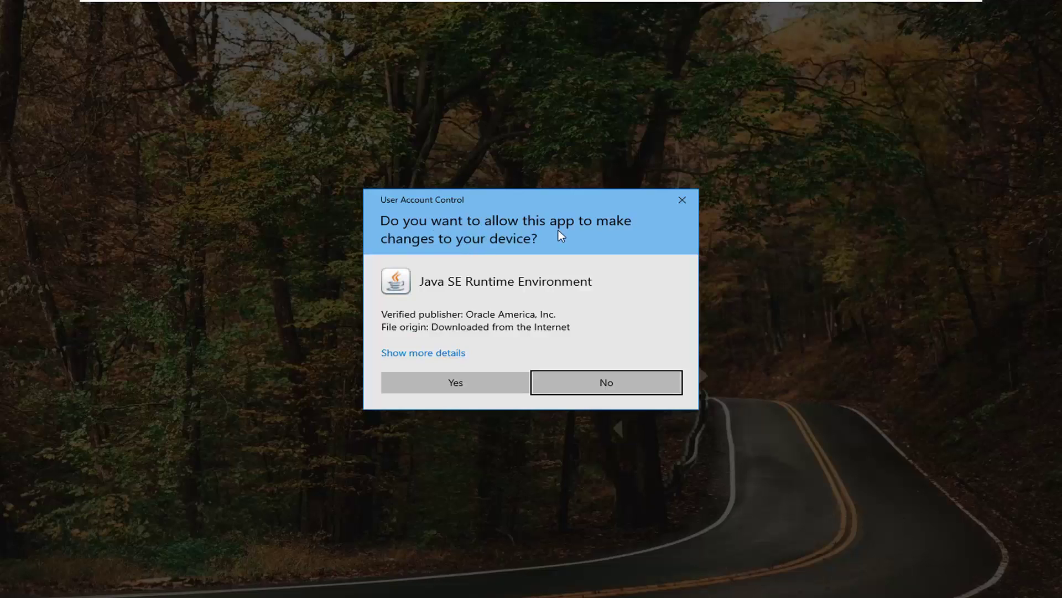
- Allow the Java installer to run and start setup with 'Change destination folder' ticked
{"action": "left_click", "coordinate": [446, 383]}
{"action": "left_click", "coordinate": [980, 11]}
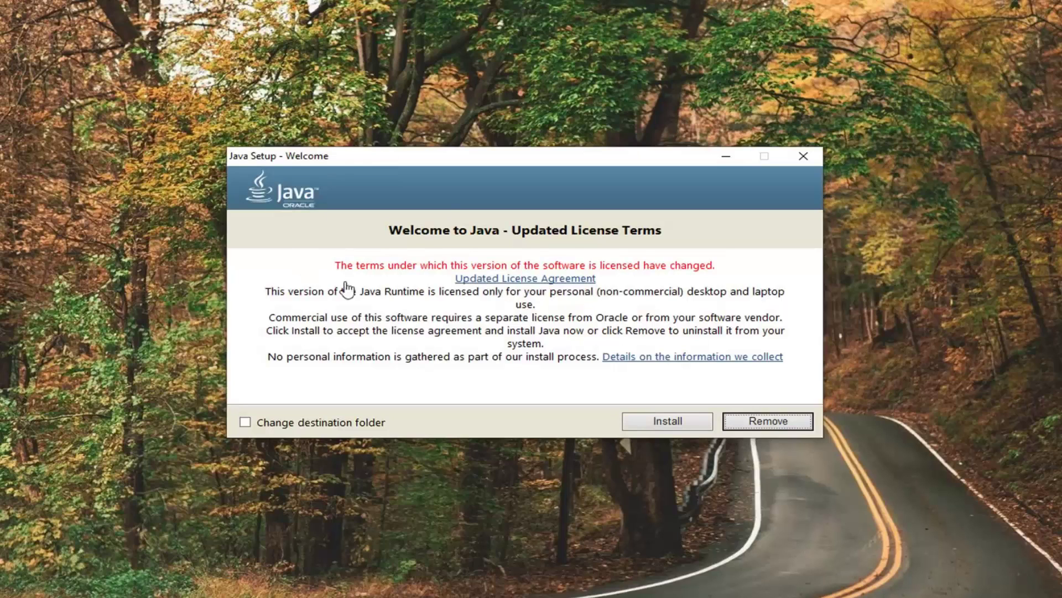
{"action": "left_click", "coordinate": [243, 425]}
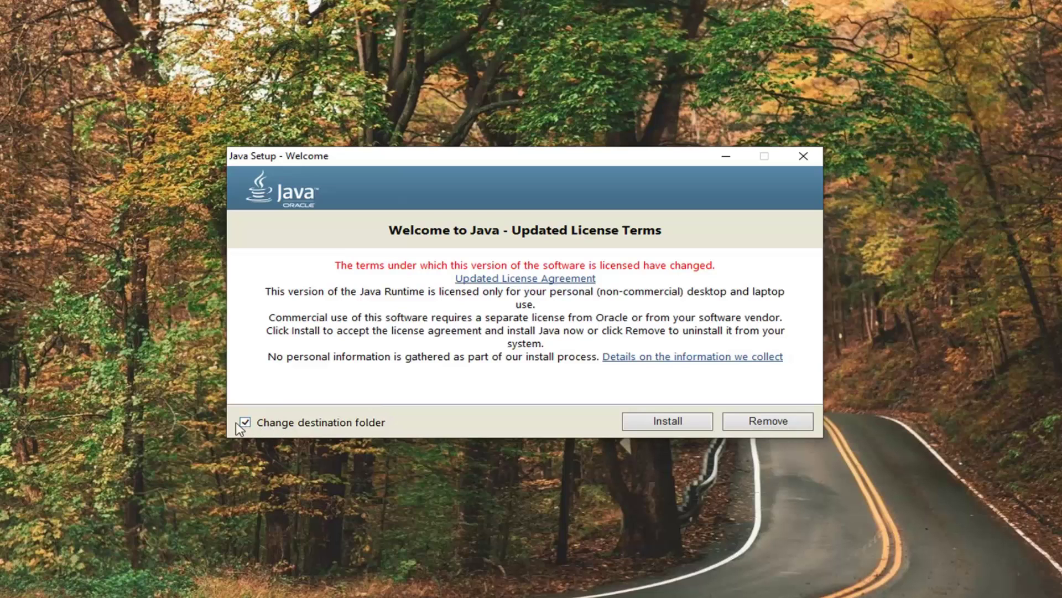
{"action": "left_click", "coordinate": [676, 424]}
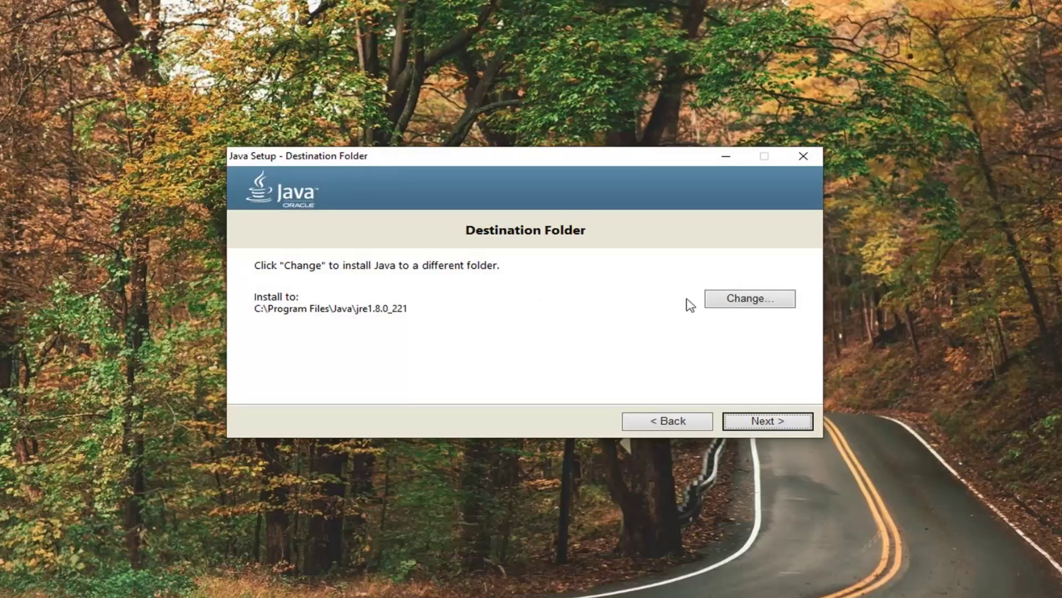
- Create a new folder named Java on the Desktop from the destination folder browser
{"action": "left_click", "coordinate": [737, 302]}
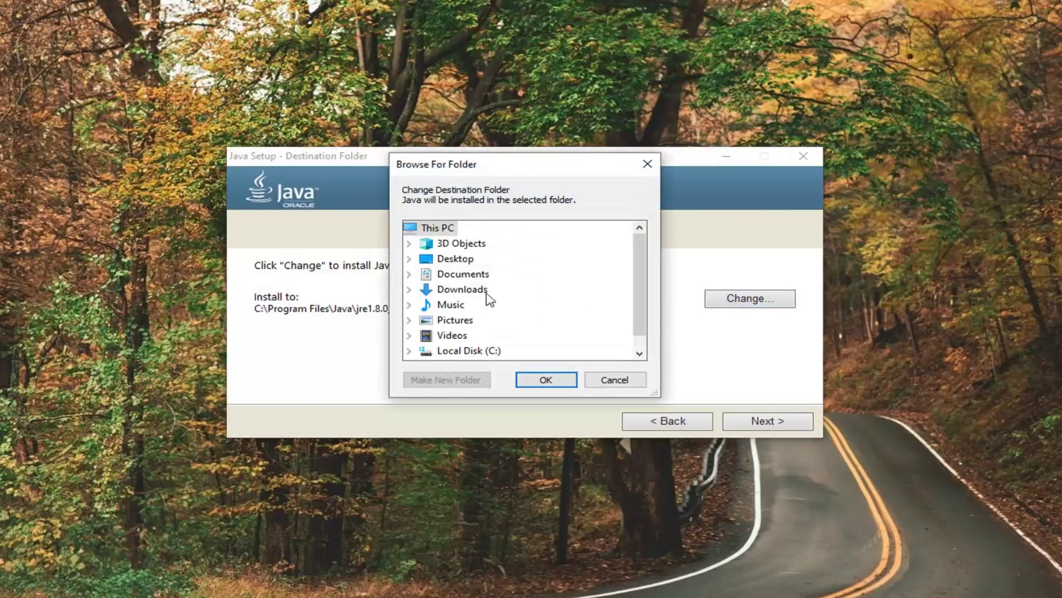
{"action": "left_click", "coordinate": [425, 260]}
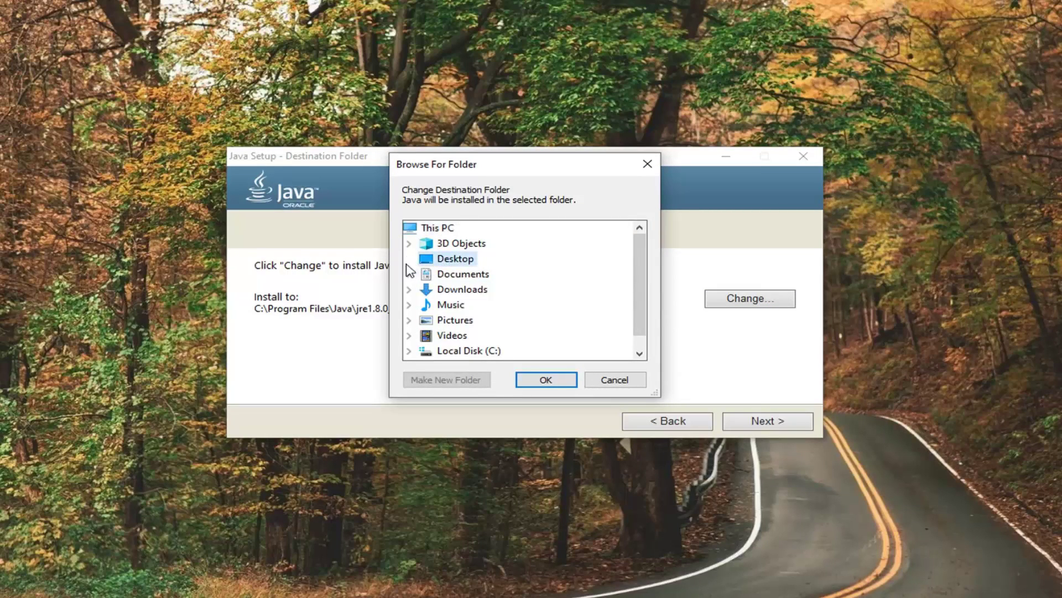
{"action": "left_click", "coordinate": [448, 259]}
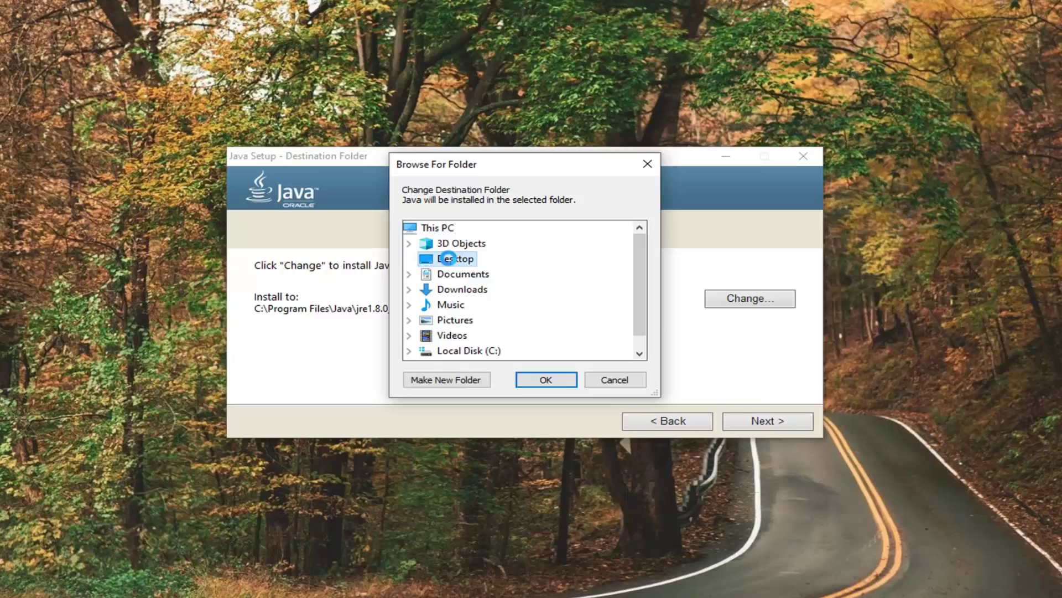
{"action": "right_click", "coordinate": [449, 259]}
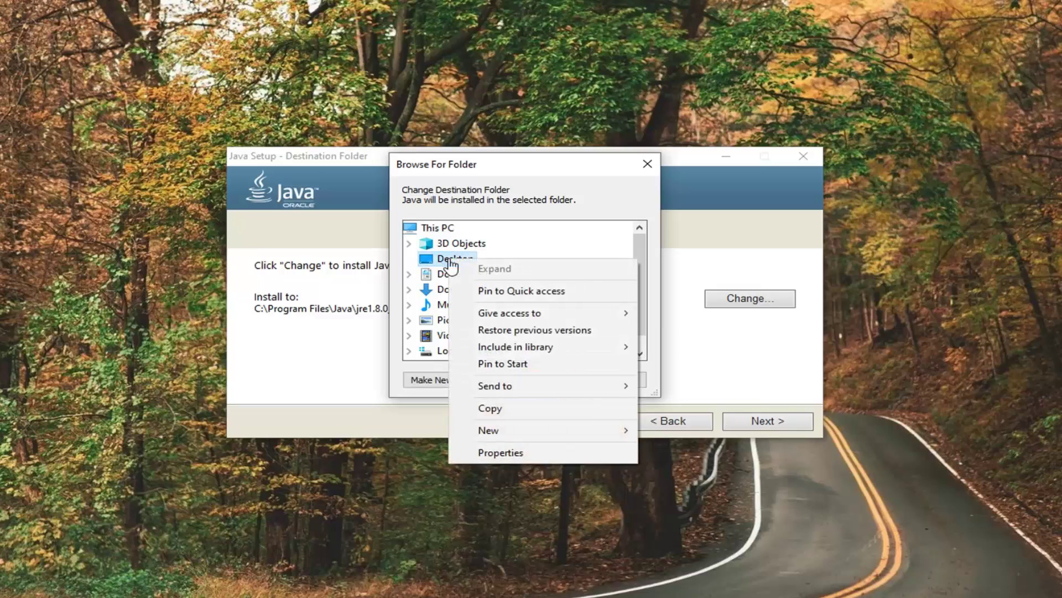
{"action": "mouse_move", "coordinate": [532, 434]}
{"action": "left_click", "coordinate": [692, 434]}
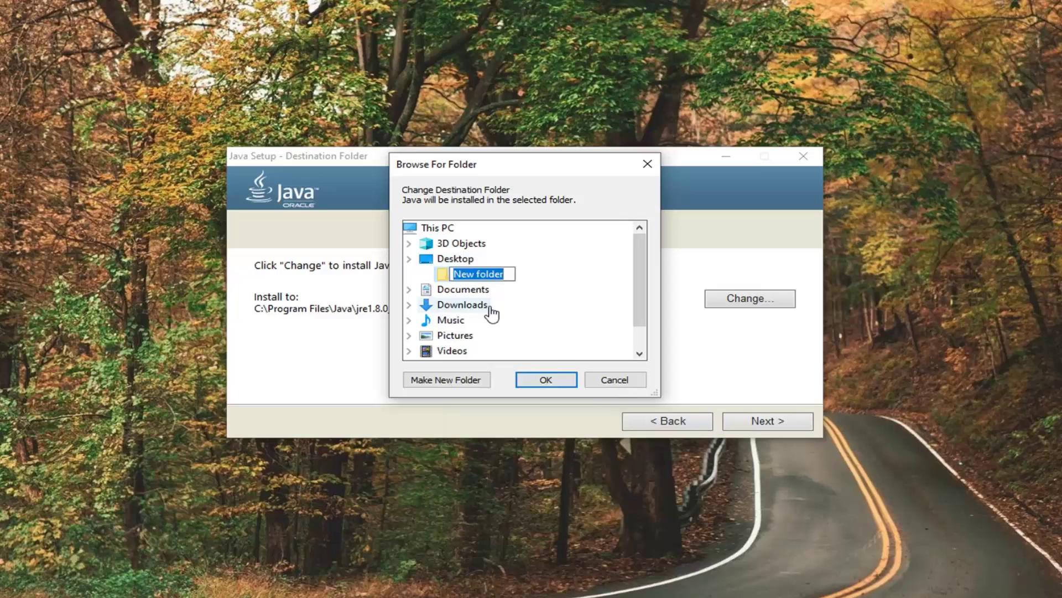
{"action": "type", "text": "JHa"}
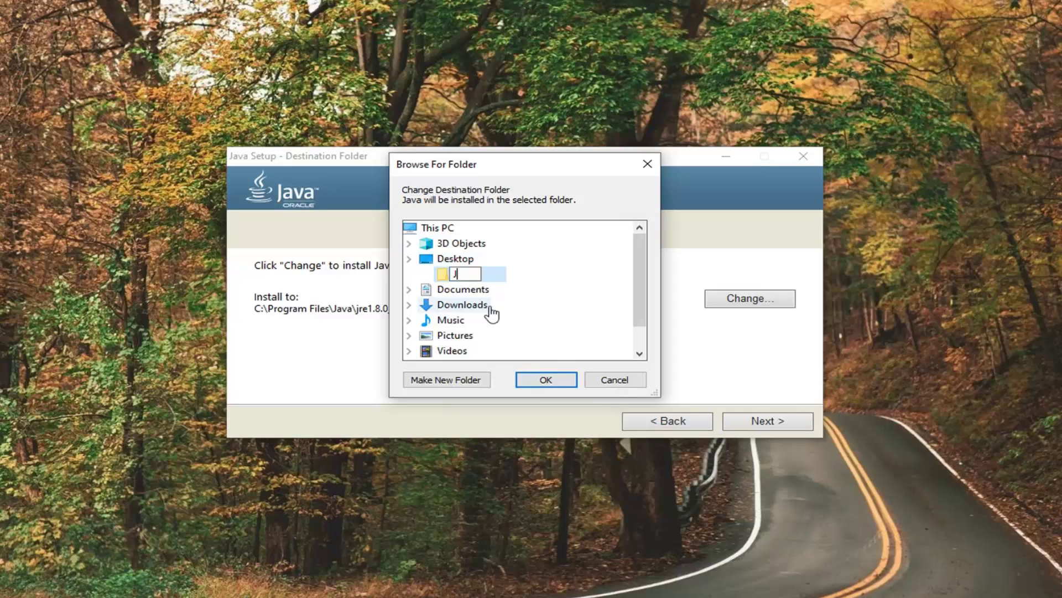
{"action": "type", "text": "aa"}
{"action": "type", "text": "ava"}
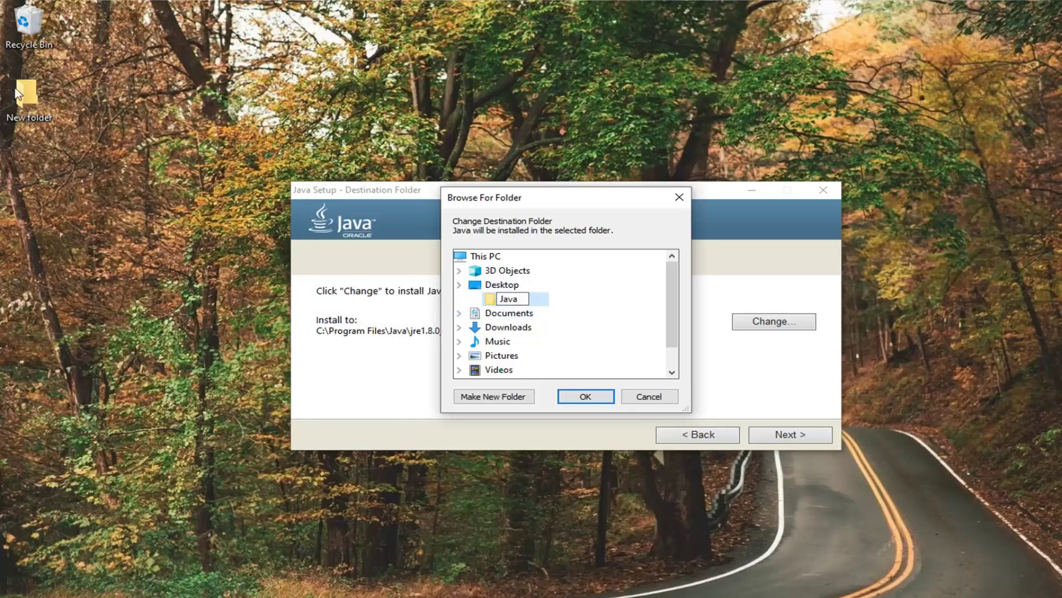
{"action": "key", "text": "Return"}
- Set the Desktop Java folder as the install destination and start installing
{"action": "scroll", "coordinate": [476, 360], "scroll_direction": "down", "scroll_amount": 1}
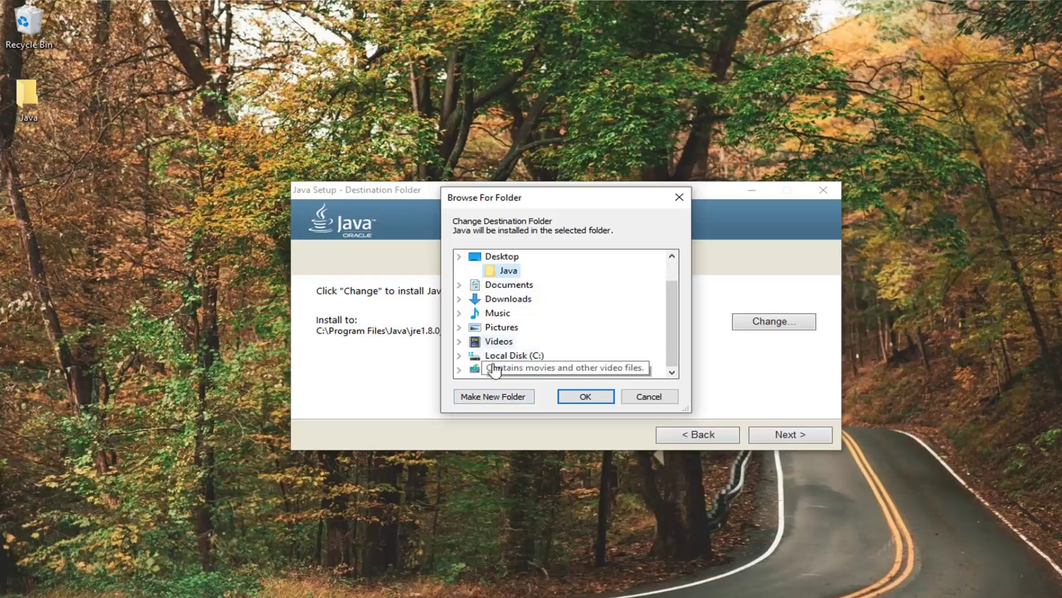
{"action": "scroll", "coordinate": [505, 356], "scroll_direction": "up", "scroll_amount": 1}
{"action": "scroll", "coordinate": [504, 357], "scroll_direction": "down", "scroll_amount": 1}
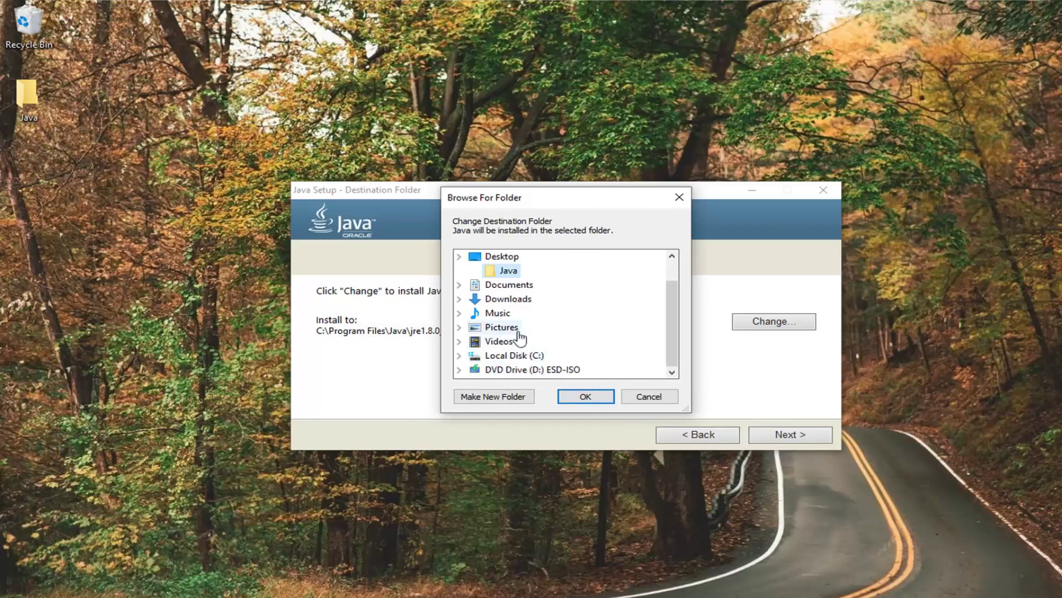
{"action": "scroll", "coordinate": [520, 340], "scroll_direction": "up", "scroll_amount": 1}
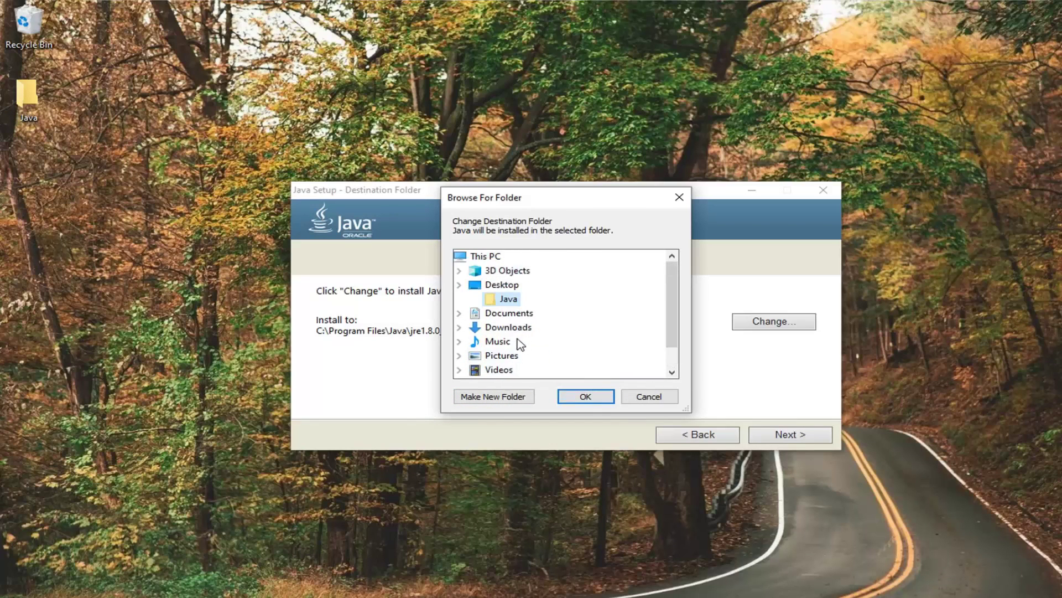
{"action": "left_click", "coordinate": [505, 301]}
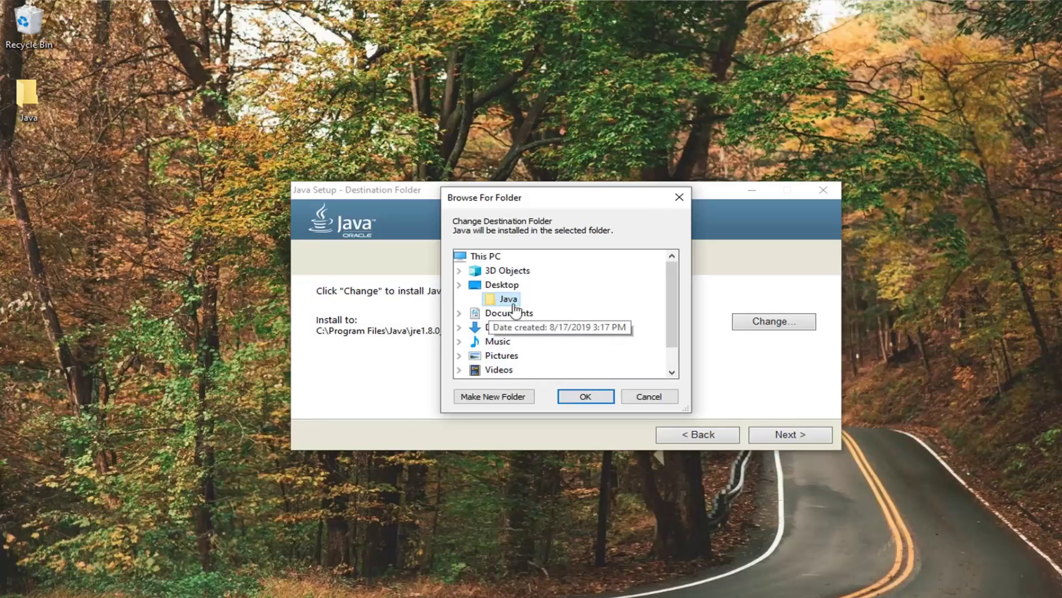
{"action": "left_click", "coordinate": [578, 397]}
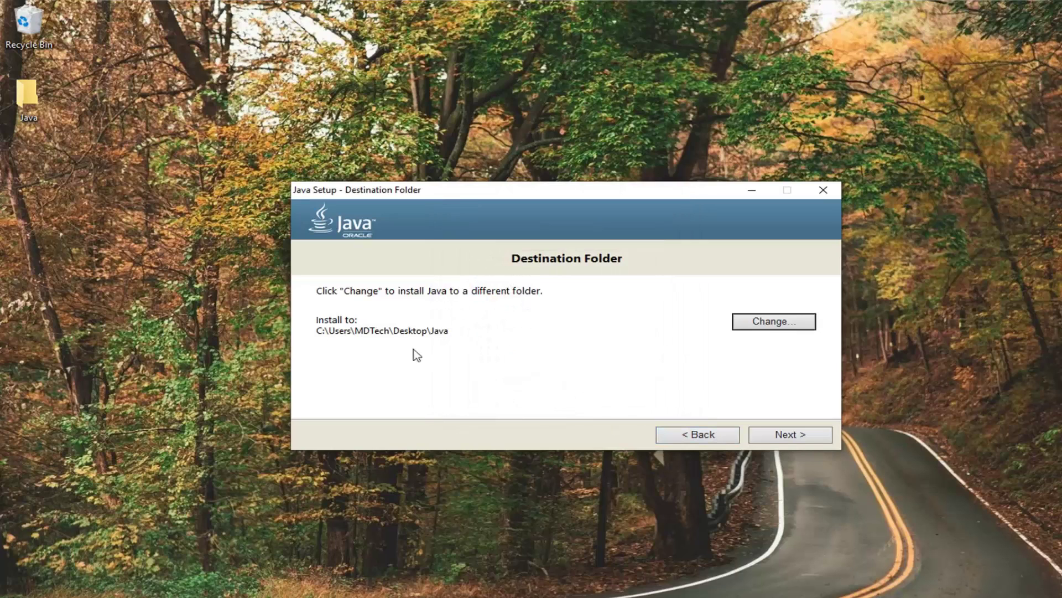
{"action": "left_click", "coordinate": [789, 436]}
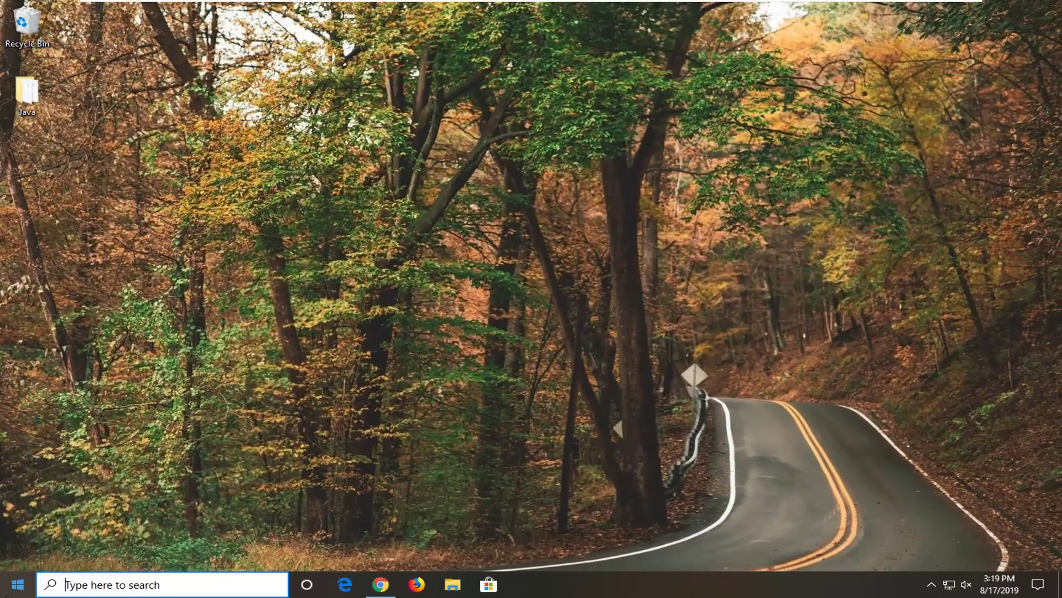
- Open Control Panel's System page and the Environment Variables dialog from System Properties
{"action": "key", "text": "super"}
{"action": "type", "text": "contr"}
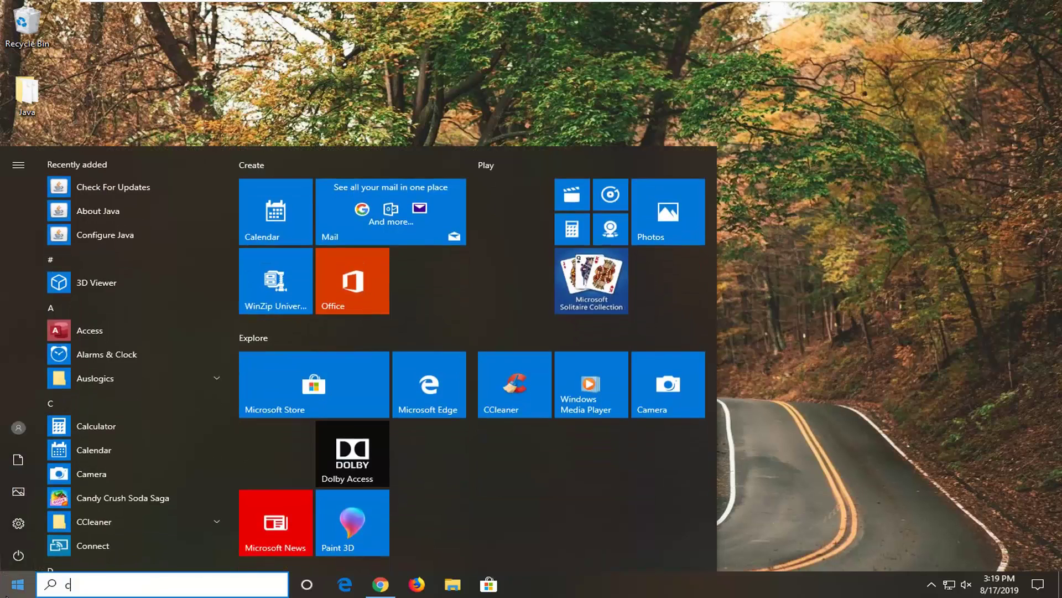
{"action": "type", "text": "ol panel"}
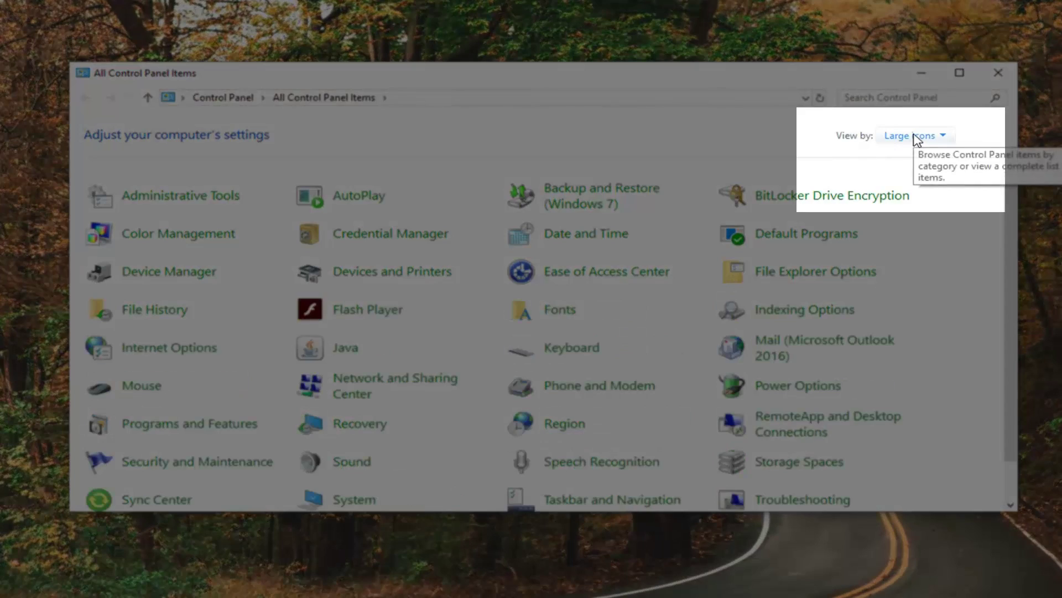
{"action": "left_click", "coordinate": [915, 137]}
{"action": "left_click", "coordinate": [786, 141]}
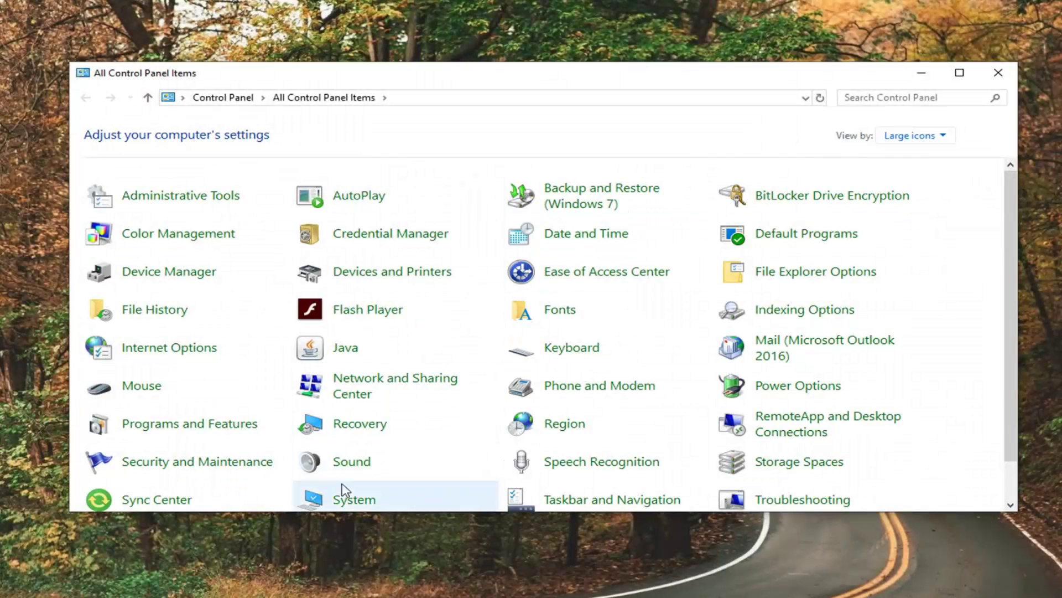
{"action": "left_click", "coordinate": [348, 500]}
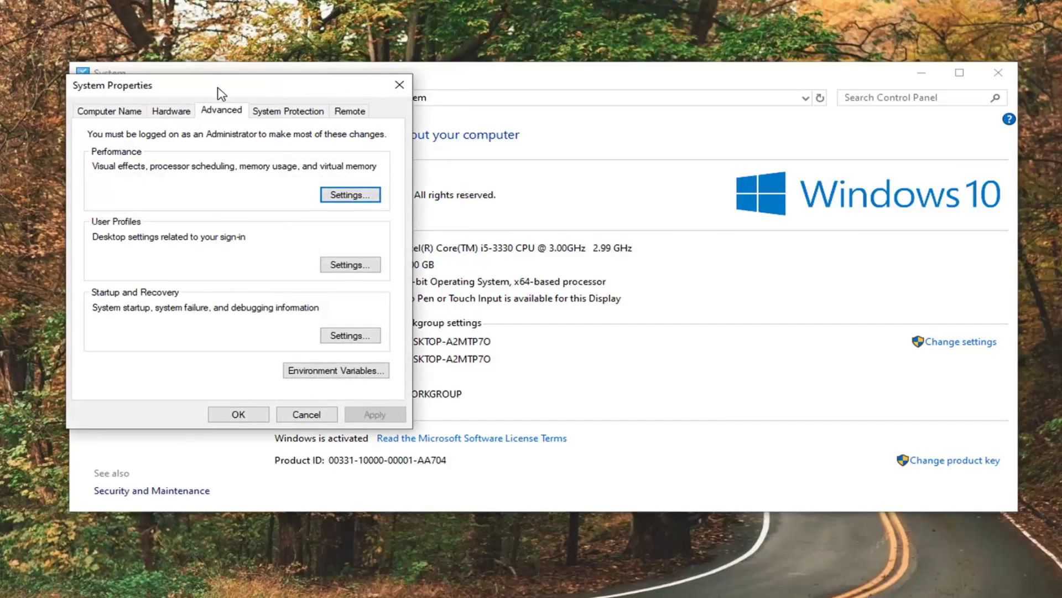
{"action": "left_click_drag", "start_coordinate": [217, 85], "coordinate": [533, 100]}
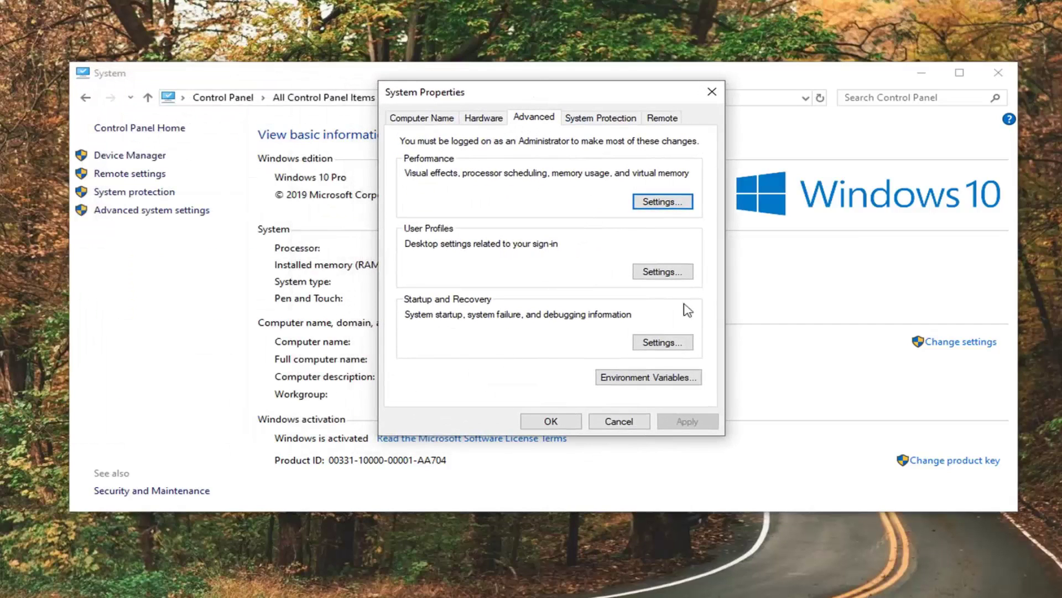
{"action": "left_click", "coordinate": [642, 382]}
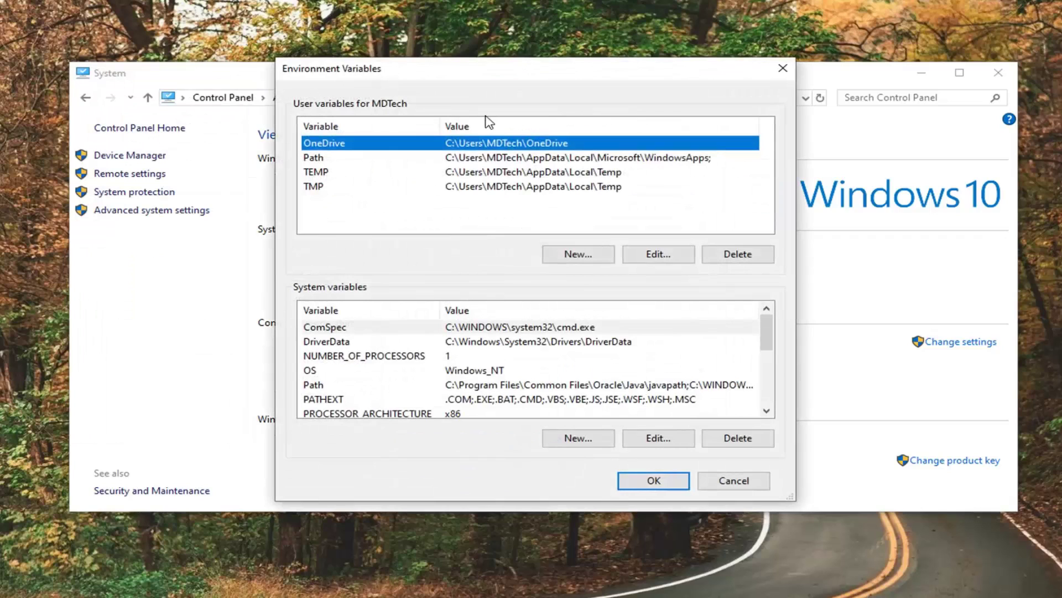
- Add a new user variable named Java
{"action": "left_click", "coordinate": [578, 256]}
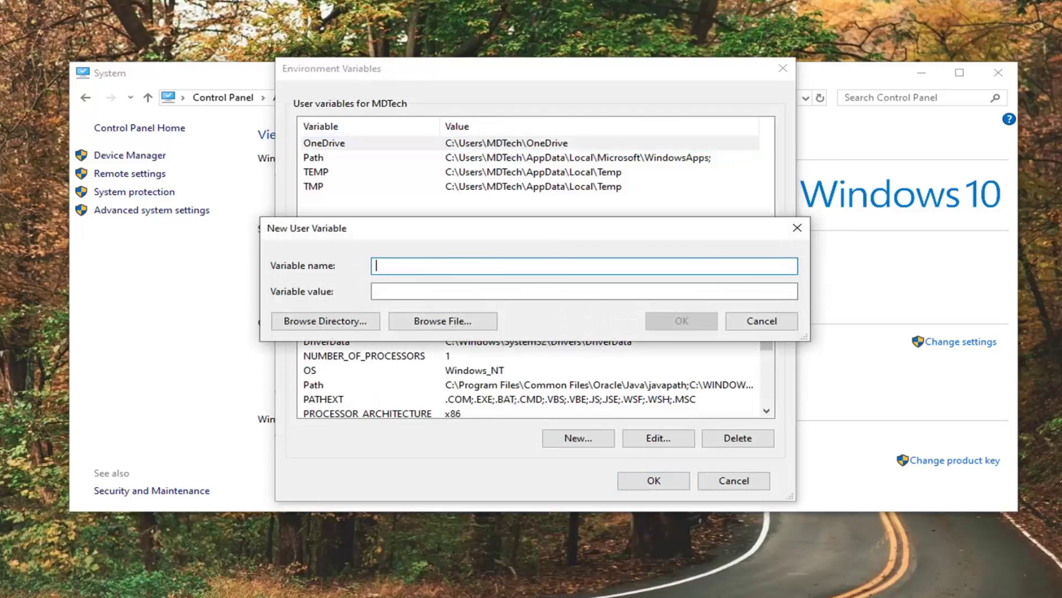
{"action": "type", "text": "Java"}
{"action": "left_click", "coordinate": [381, 291]}
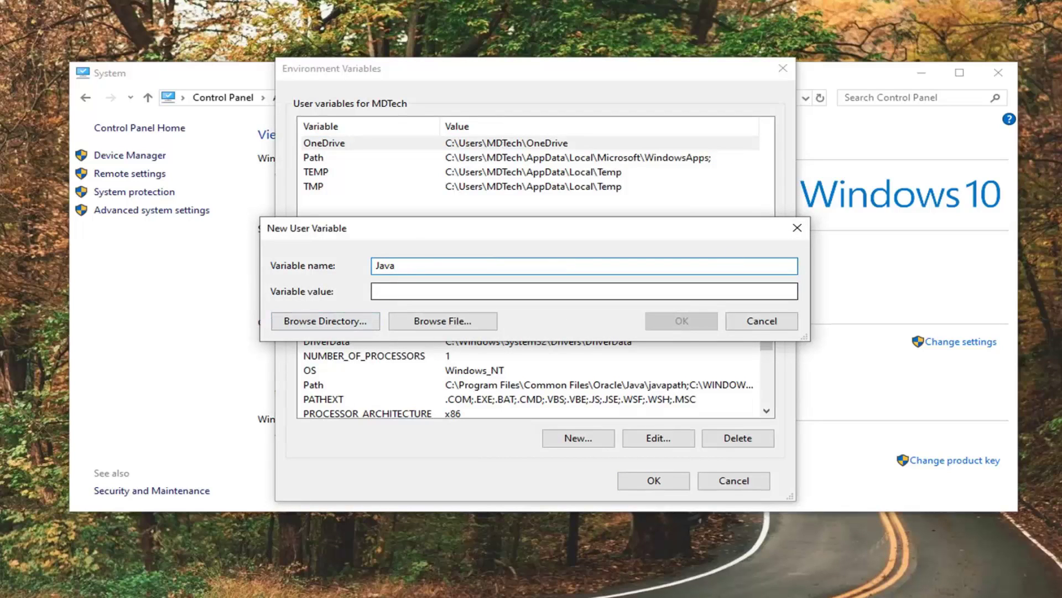
- Set the variable value to java.exe in the Desktop\Java\bin folder
{"action": "left_click", "coordinate": [432, 321]}
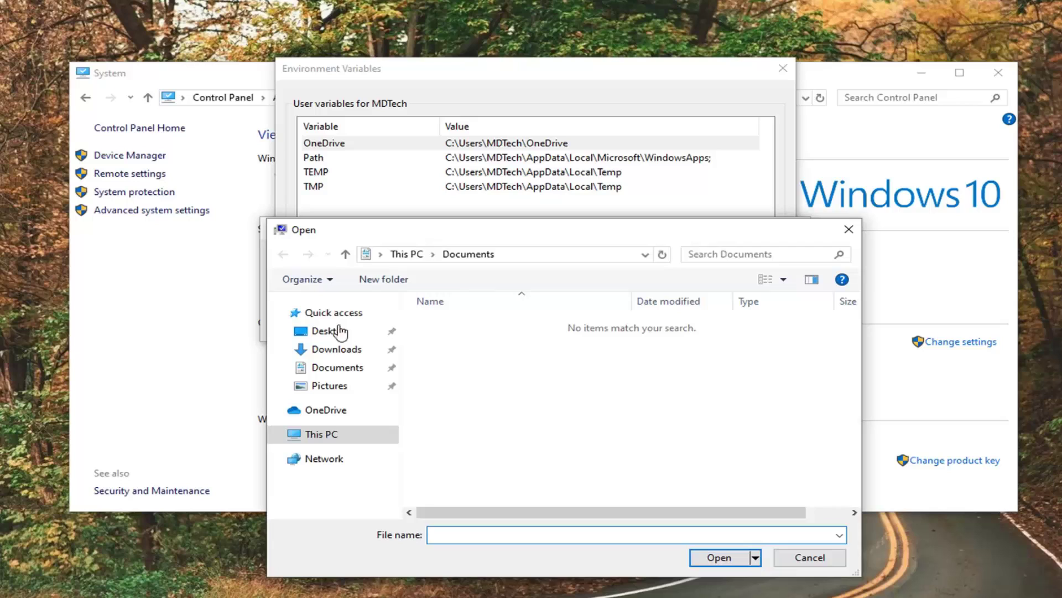
{"action": "left_click", "coordinate": [327, 331]}
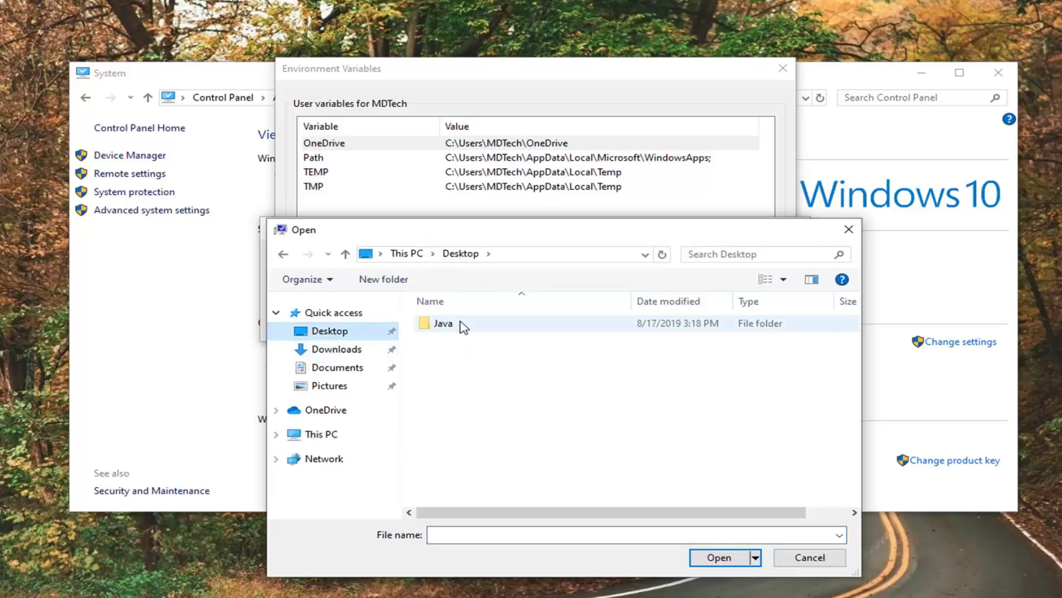
{"action": "double_click", "coordinate": [452, 325]}
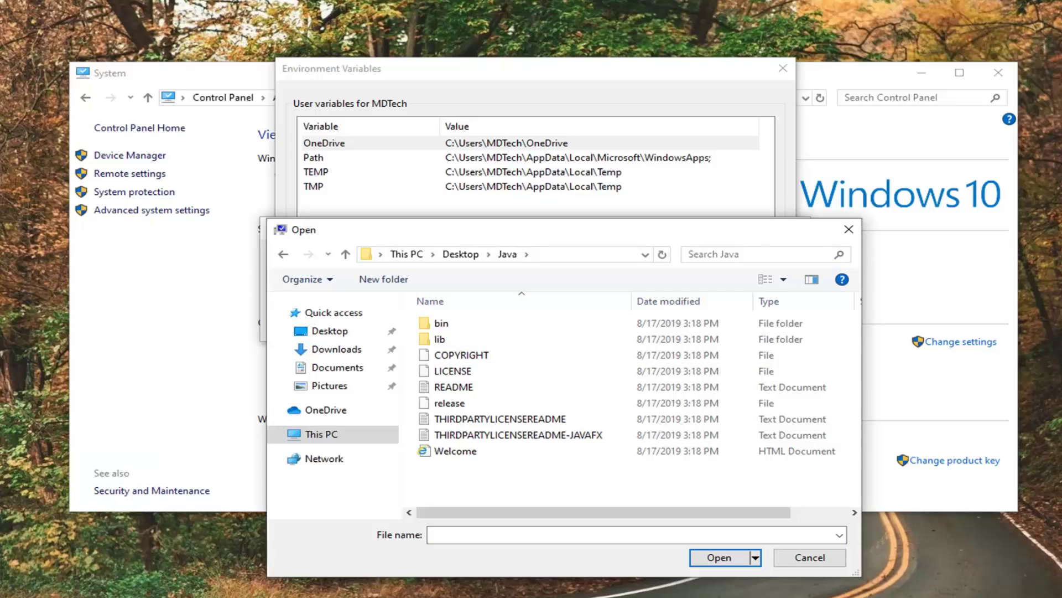
{"action": "left_click", "coordinate": [468, 326]}
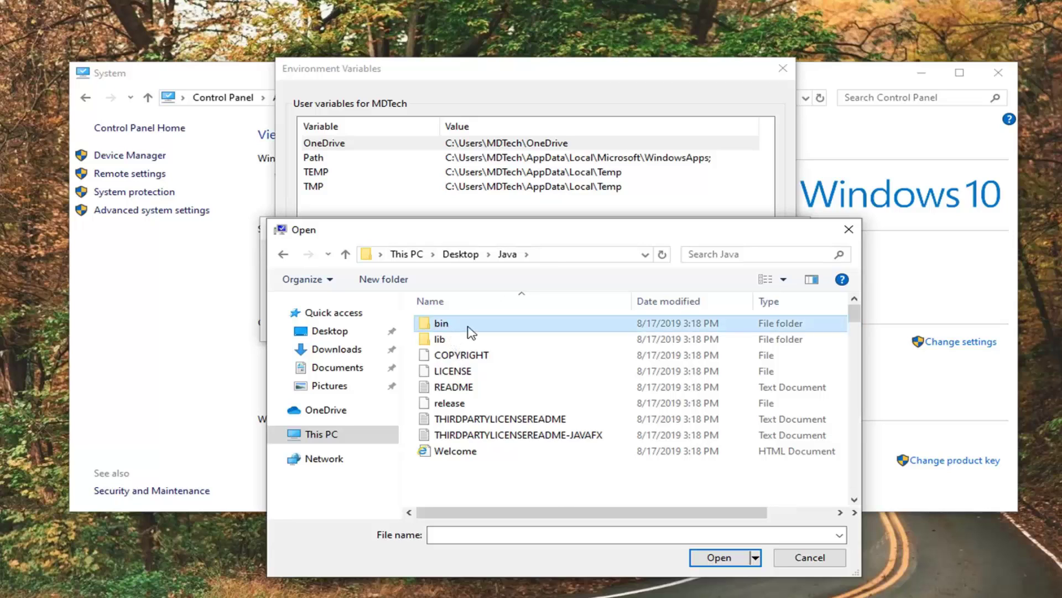
{"action": "double_click", "coordinate": [468, 326]}
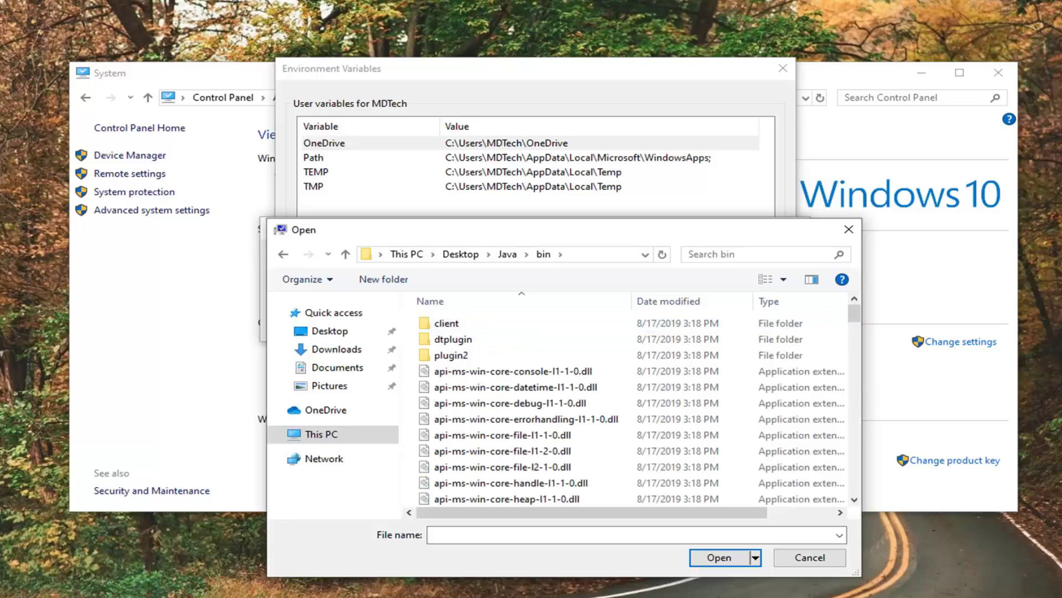
{"action": "left_click_drag", "start_coordinate": [855, 314], "coordinate": [858, 407]}
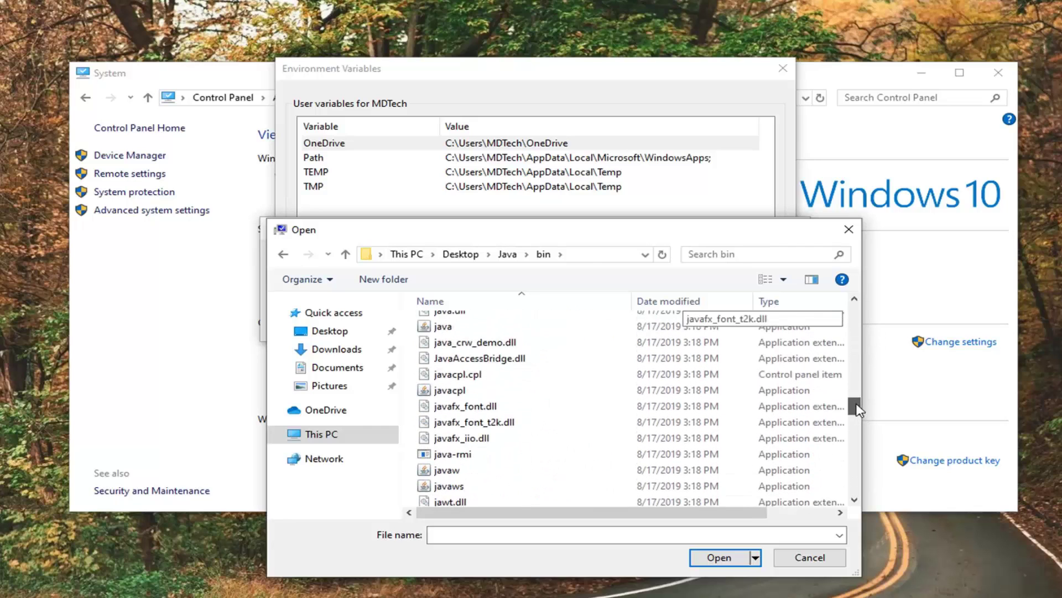
{"action": "scroll", "coordinate": [497, 470], "scroll_direction": "down", "scroll_amount": 1}
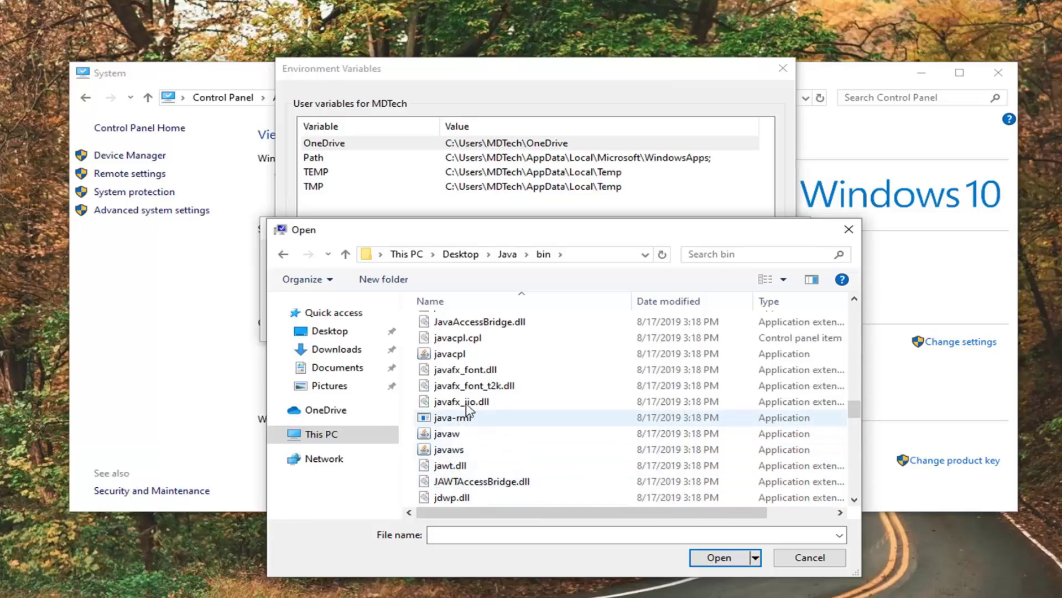
{"action": "scroll", "coordinate": [473, 407], "scroll_direction": "down", "scroll_amount": 1}
{"action": "scroll", "coordinate": [473, 402], "scroll_direction": "down", "scroll_amount": 1}
{"action": "scroll", "coordinate": [473, 412], "scroll_direction": "up", "scroll_amount": 3}
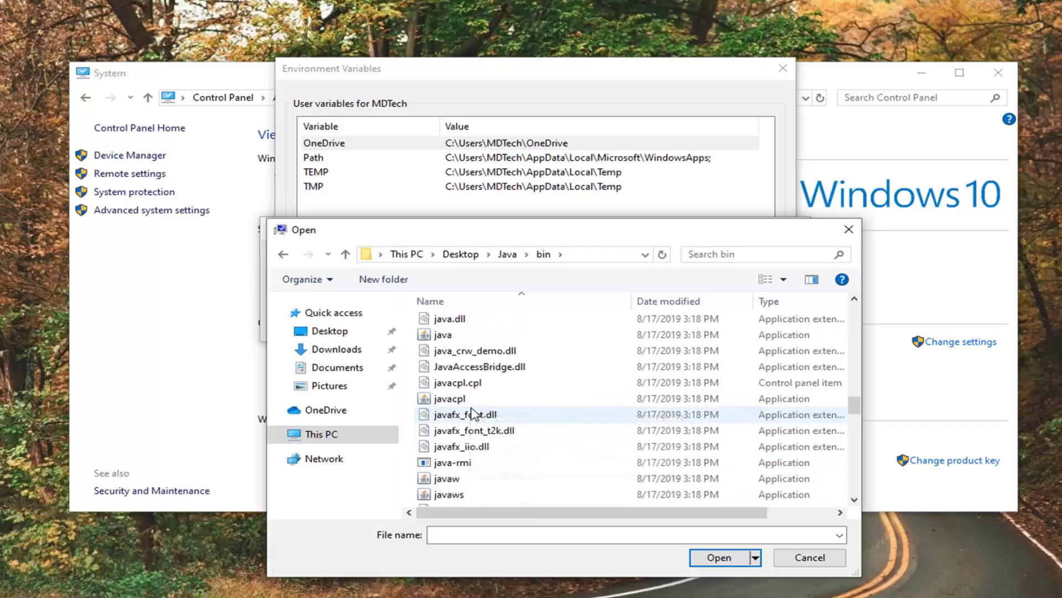
{"action": "left_click", "coordinate": [449, 336]}
{"action": "scroll", "coordinate": [470, 366], "scroll_direction": "up", "scroll_amount": 1}
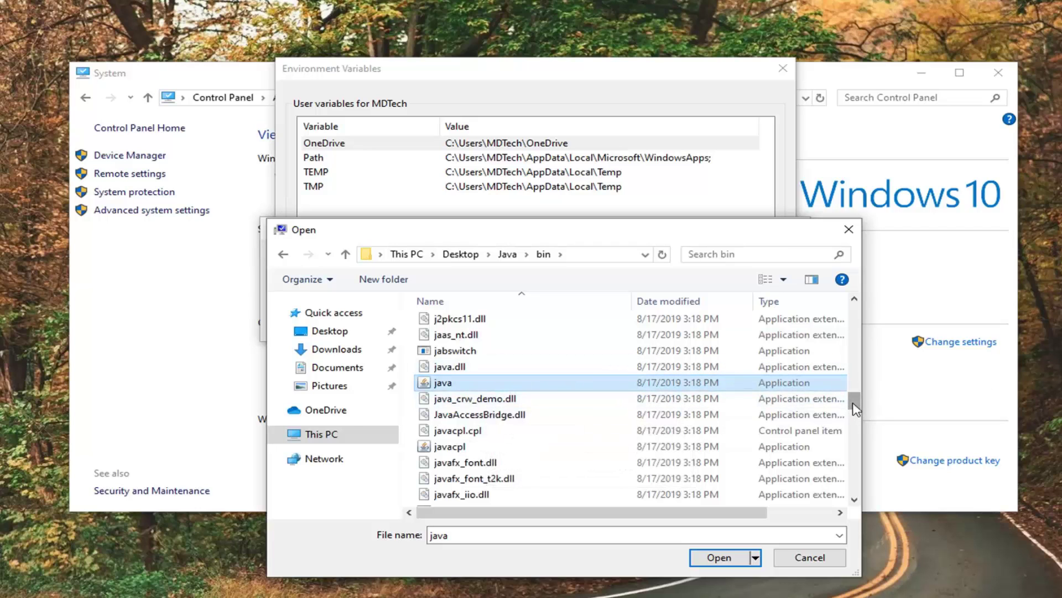
{"action": "mouse_move", "coordinate": [856, 409]}
{"action": "left_mouse_down"}
{"action": "mouse_move", "coordinate": [852, 305]}
{"action": "mouse_move", "coordinate": [855, 507]}
{"action": "mouse_move", "coordinate": [852, 406]}
{"action": "left_mouse_up"}
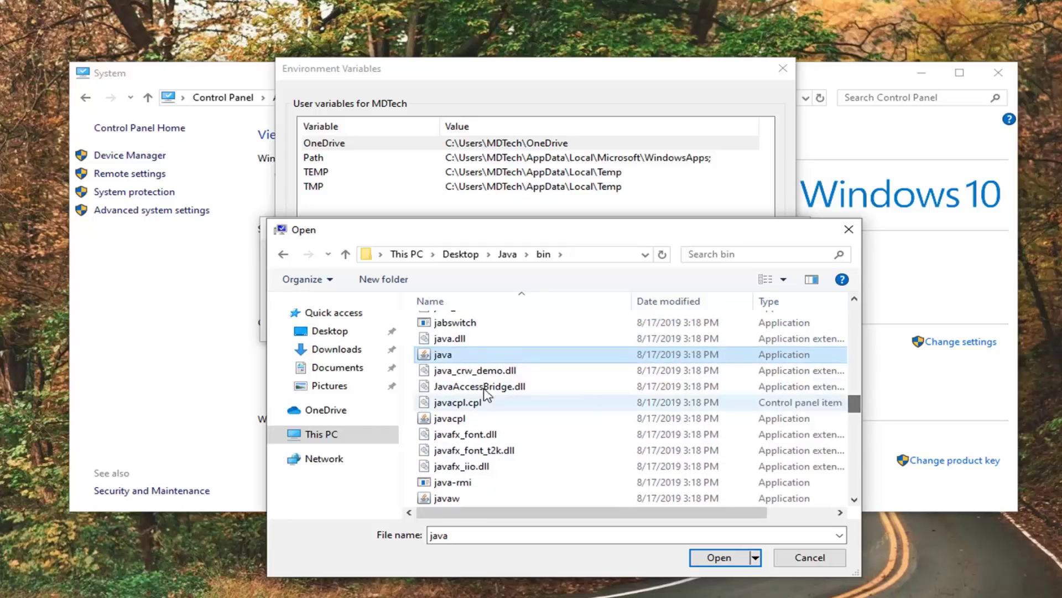
{"action": "left_click", "coordinate": [720, 559]}
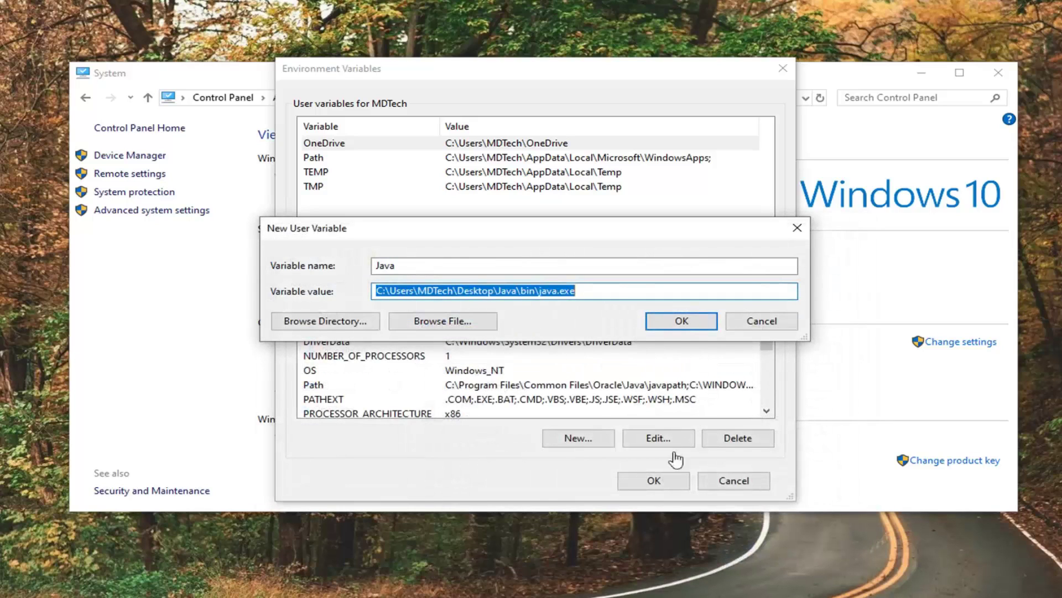
- Save the Java user variable, confirm Environment Variables and System Properties, and close System
{"action": "left_click", "coordinate": [682, 322]}
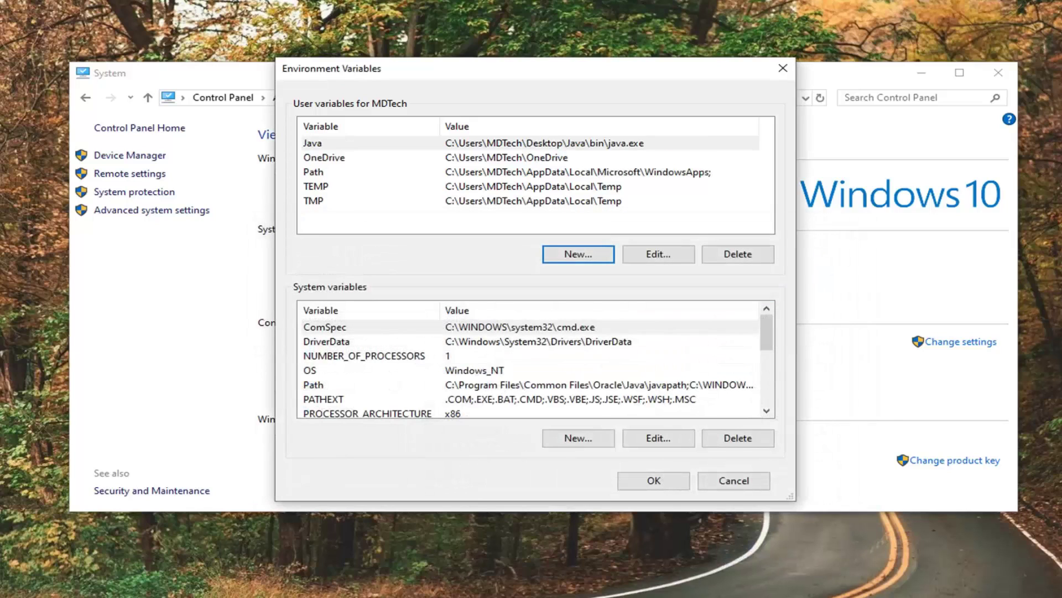
{"action": "left_click", "coordinate": [647, 485]}
{"action": "left_click", "coordinate": [536, 421]}
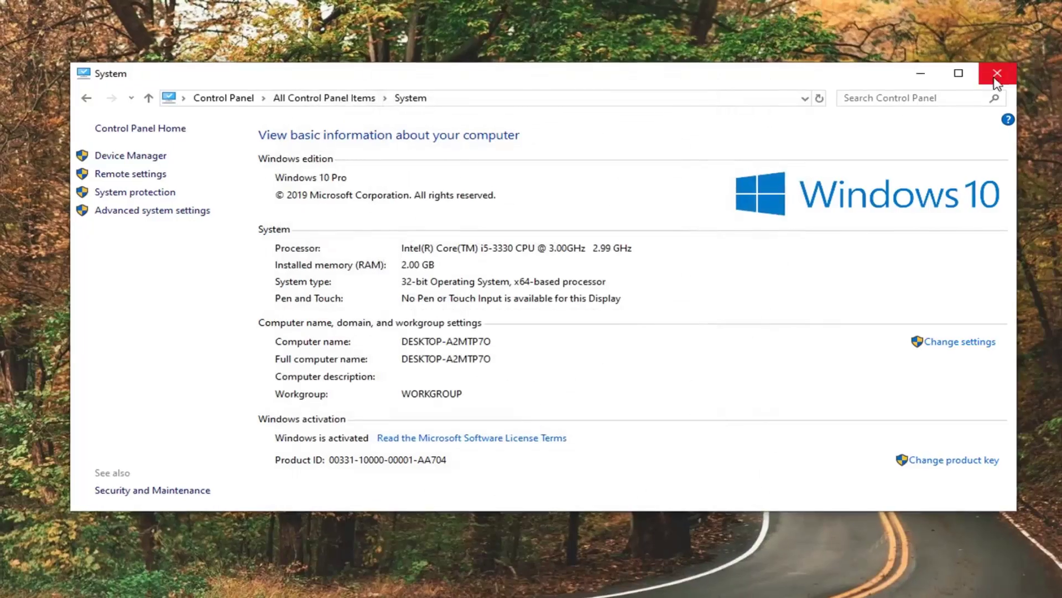
{"action": "left_click", "coordinate": [999, 72]}
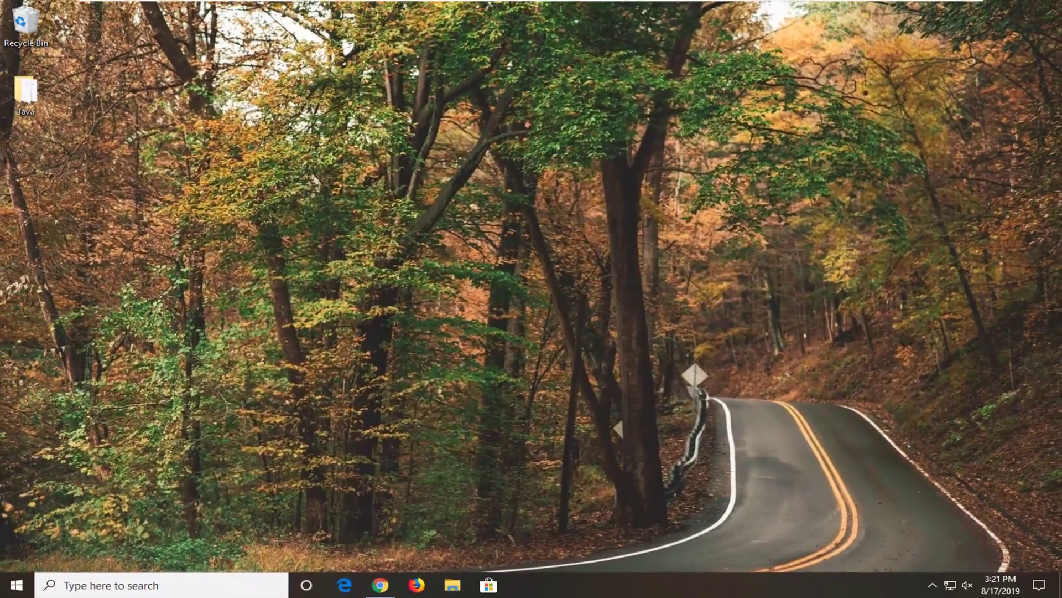